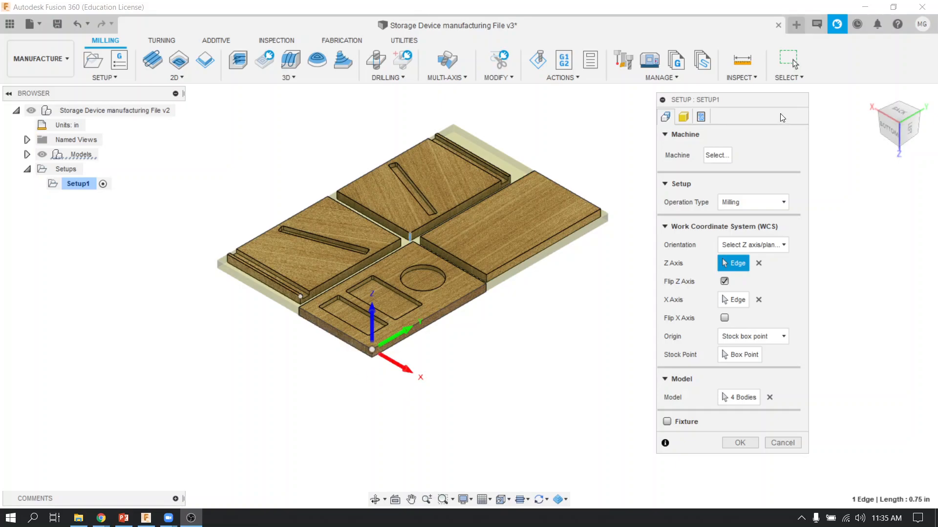
Step: Accept the milling setup for the four boards with its current settings
{"action": "left_click_drag", "start_coordinate": [728, 102], "coordinate": [808, 115]}
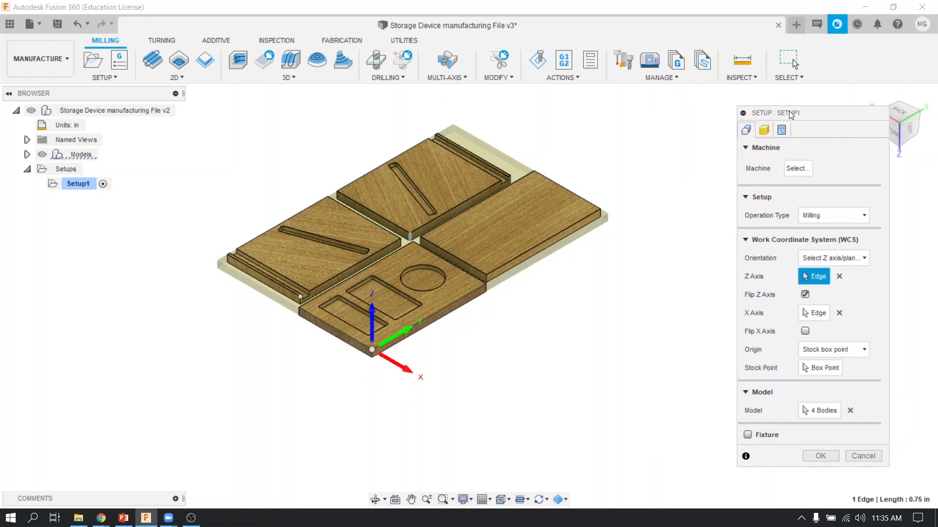
{"action": "left_click", "coordinate": [819, 456]}
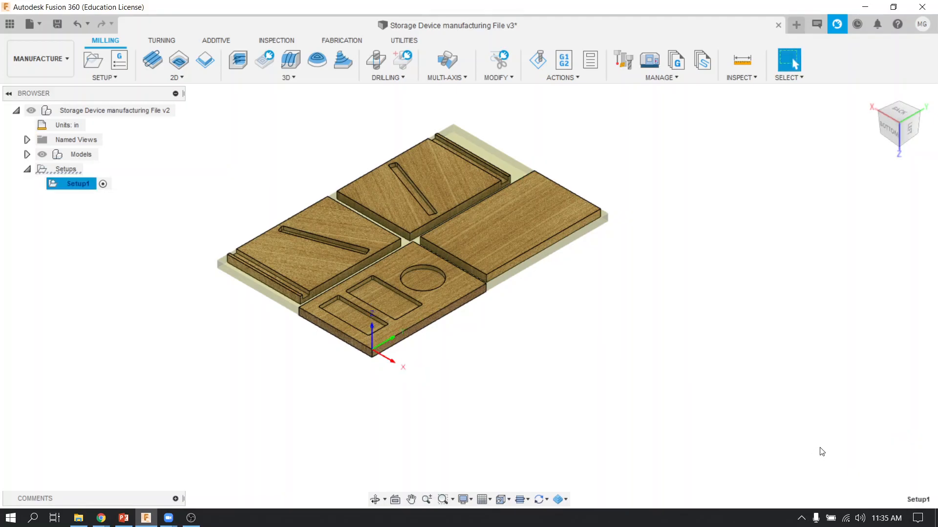
Step: Open the tool library, then check the Desktop Organizer assignment page in Chrome for the attached Shopbot Tool Library.tools file
{"action": "left_click", "coordinate": [658, 79]}
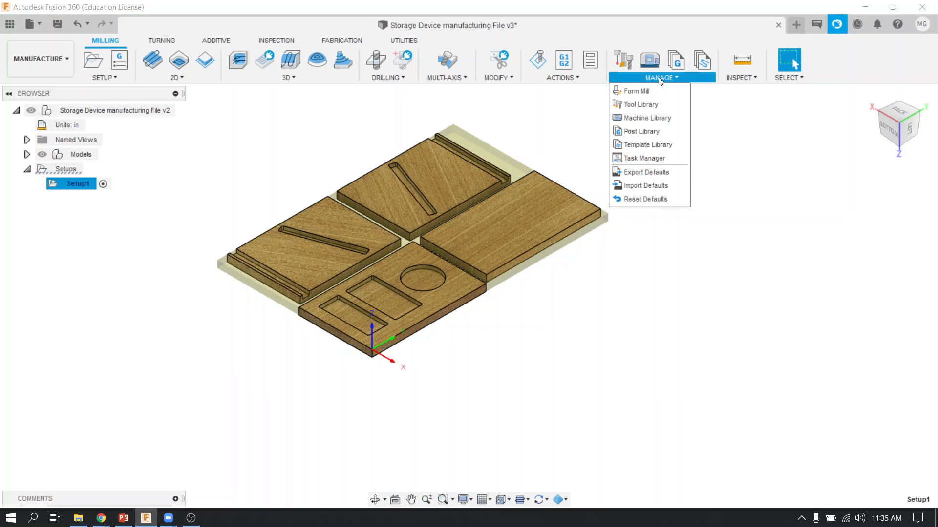
{"action": "left_click", "coordinate": [657, 106]}
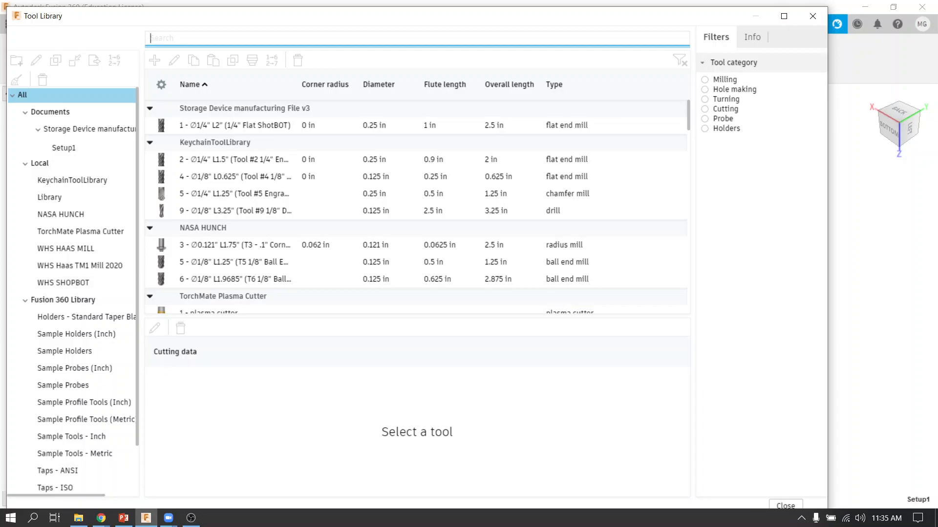
{"action": "left_click", "coordinate": [101, 521]}
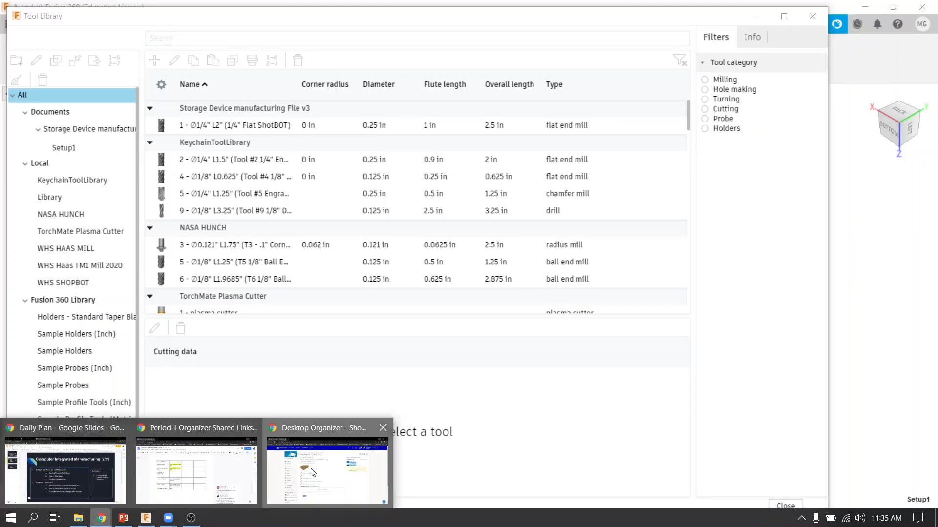
{"action": "left_click", "coordinate": [313, 473]}
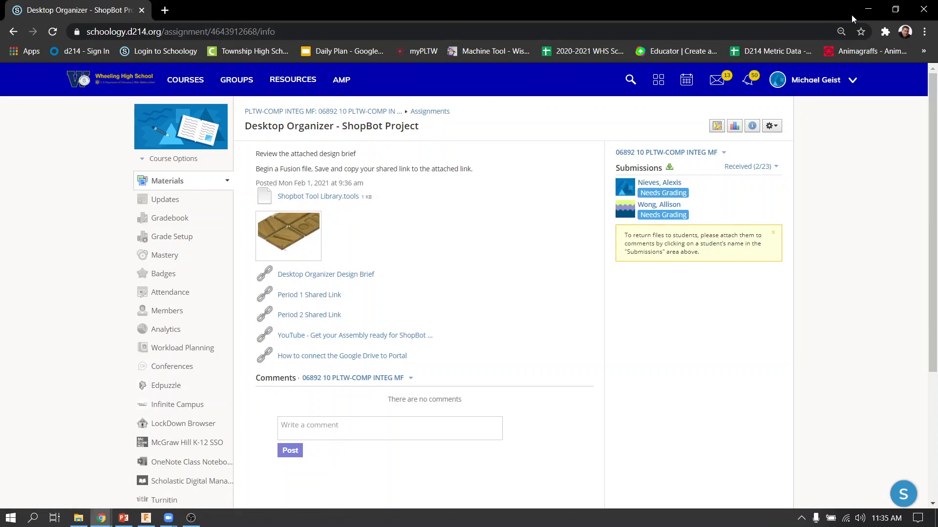
{"action": "left_click", "coordinate": [868, 10]}
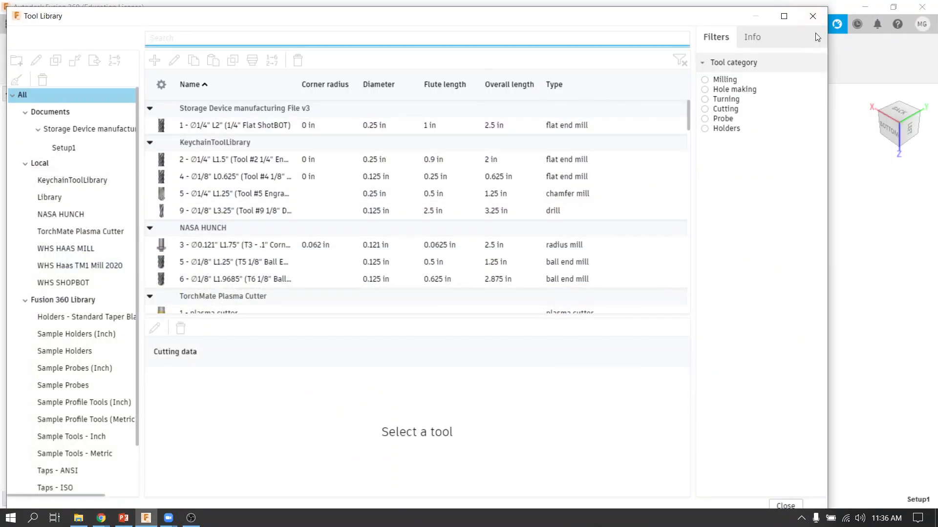
{"action": "right_click", "coordinate": [41, 163]}
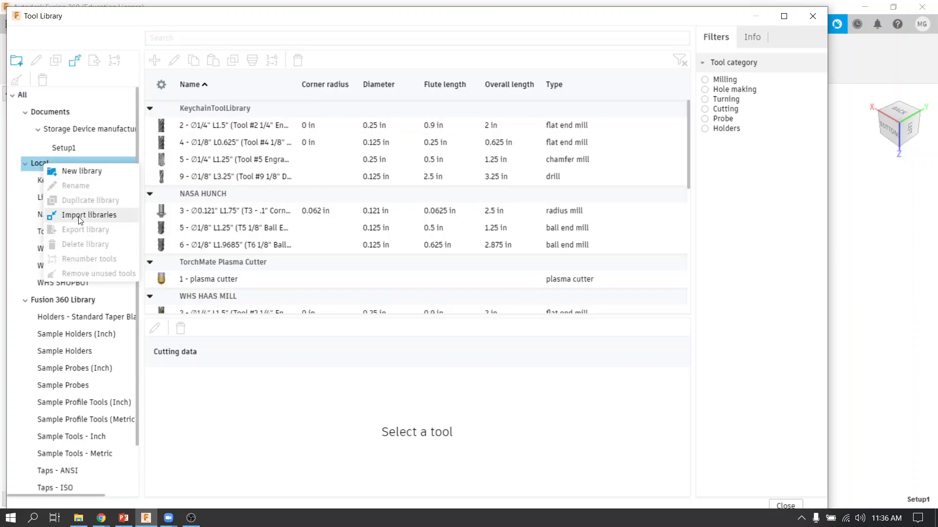
{"action": "left_click", "coordinate": [79, 215]}
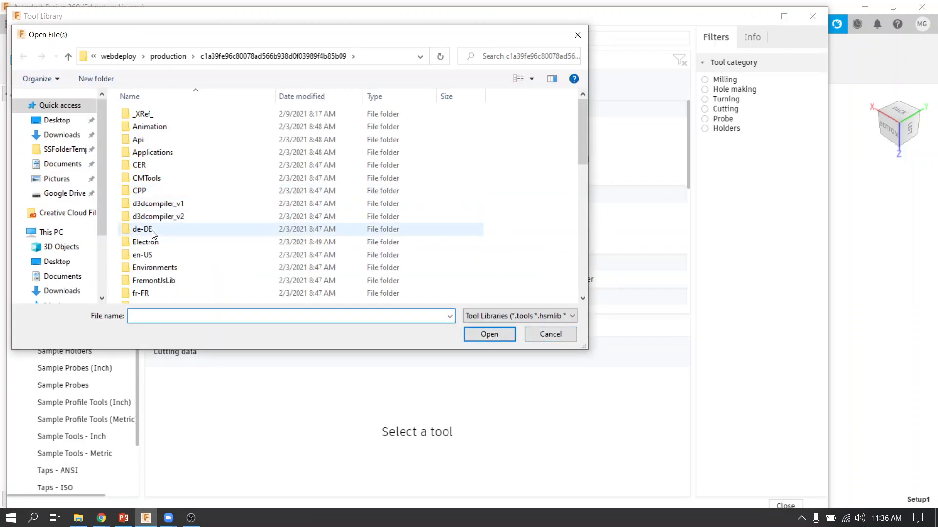
{"action": "left_click", "coordinate": [54, 193]}
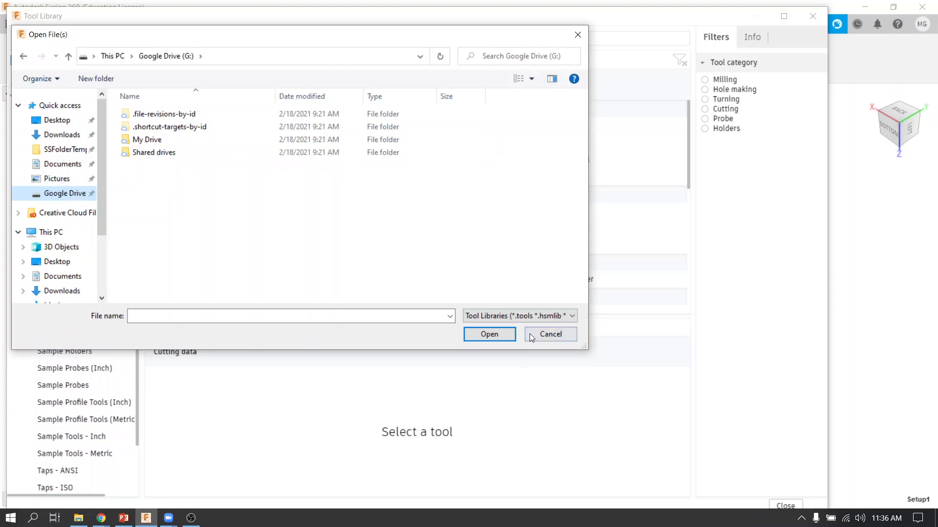
{"action": "left_click", "coordinate": [551, 336]}
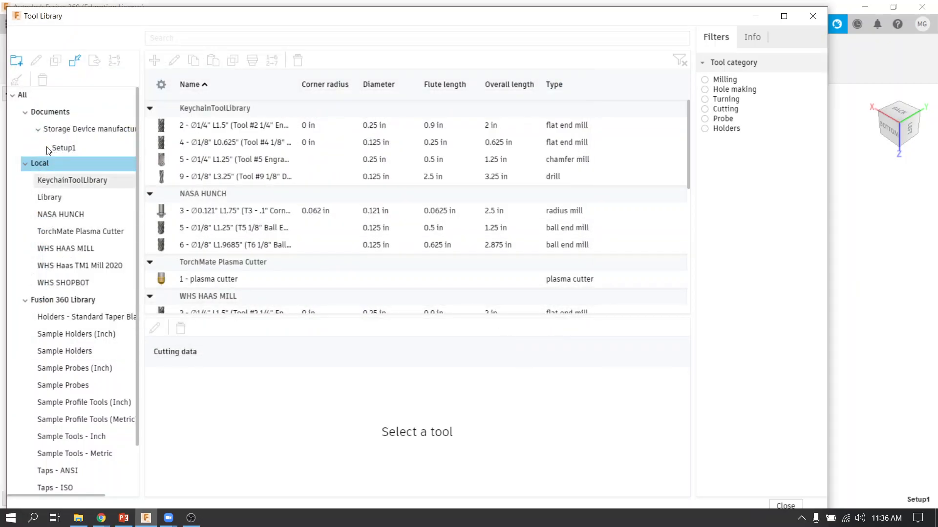
Step: Check the tools in the local WHS SHOPBOT library and close the tool library
{"action": "left_click", "coordinate": [78, 284]}
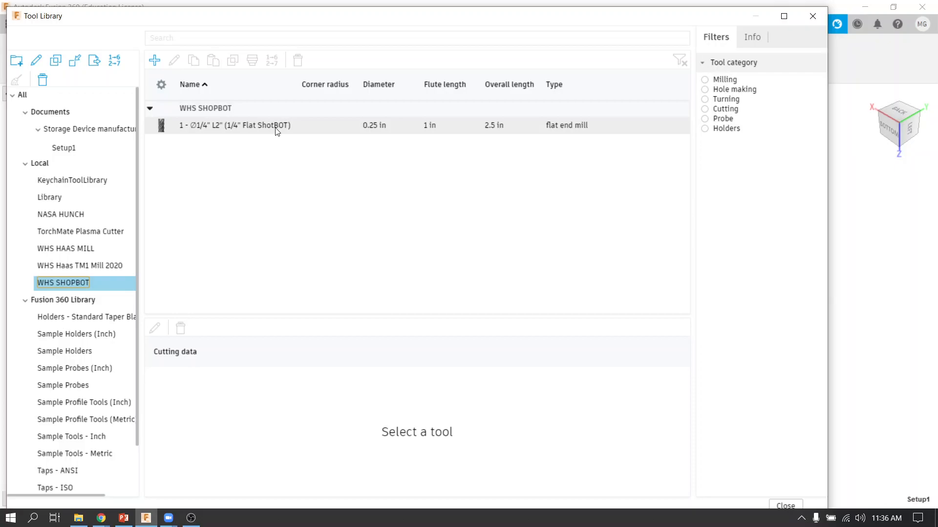
{"action": "left_click", "coordinate": [813, 17]}
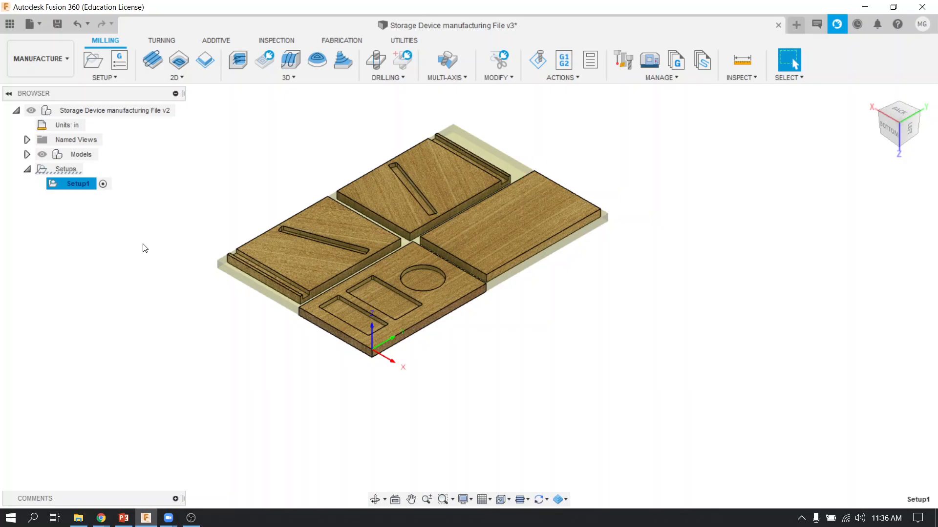
Step: Create a 3D Pocket Clearing operation using the 1/4" Flat ShotBOT end mill from the WHS SHOPBOT library
{"action": "left_click", "coordinate": [292, 79]}
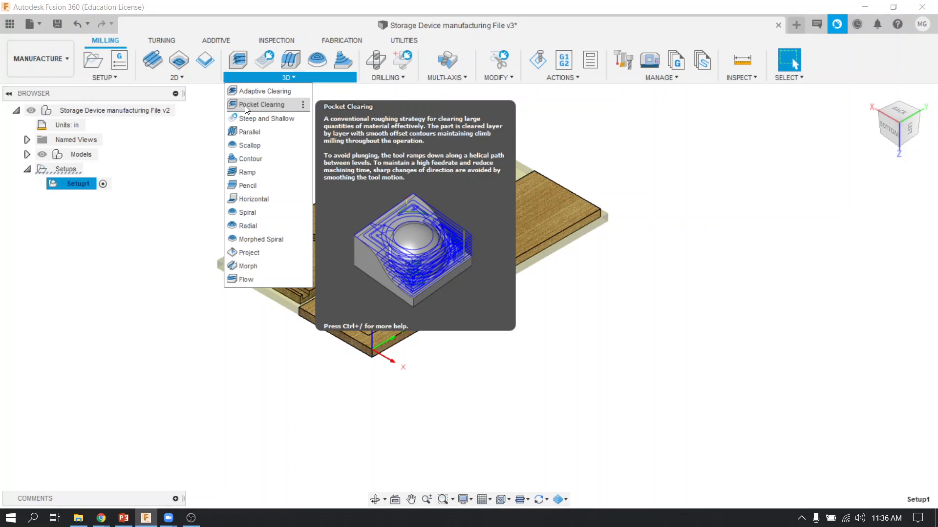
{"action": "left_click", "coordinate": [246, 105]}
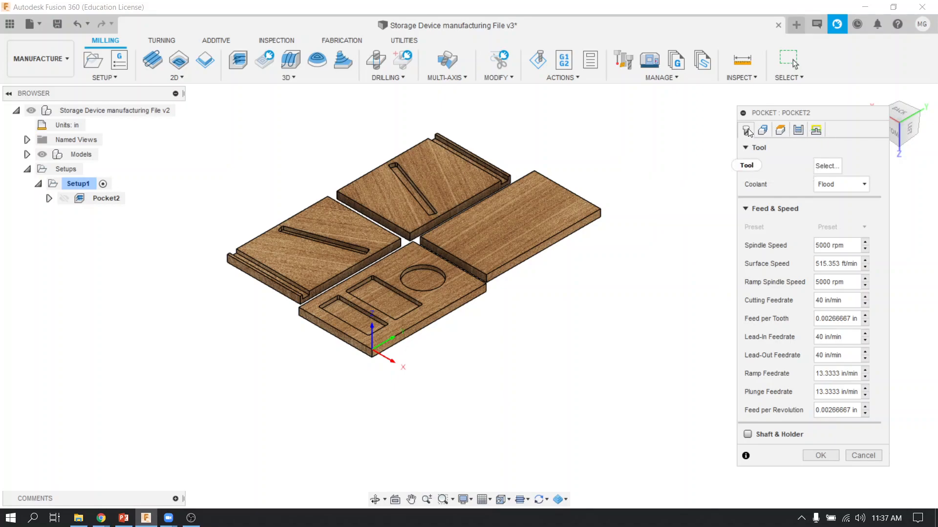
{"action": "left_click", "coordinate": [824, 167]}
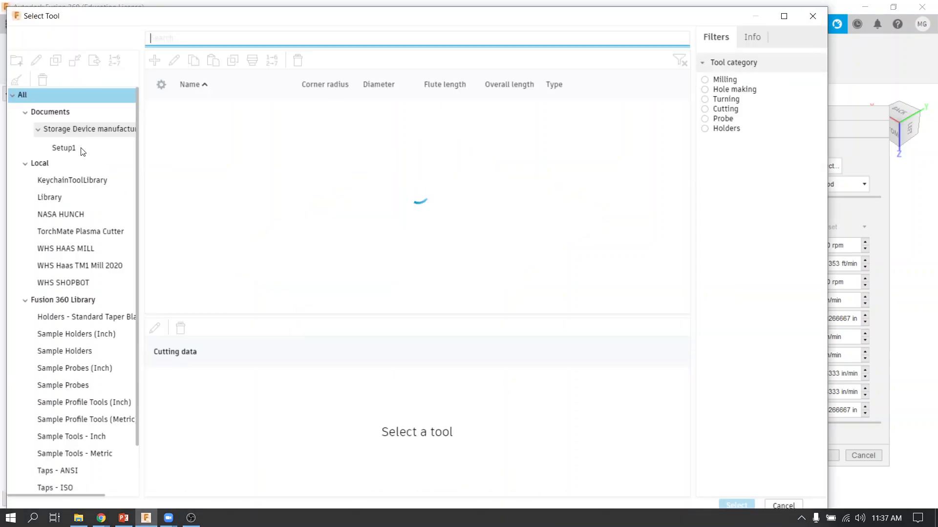
{"action": "left_click", "coordinate": [65, 284]}
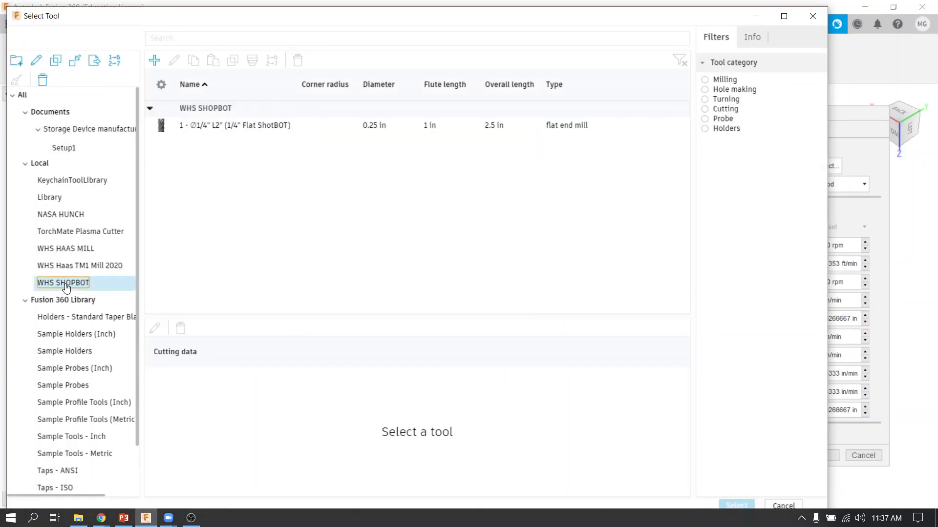
{"action": "left_click", "coordinate": [254, 127]}
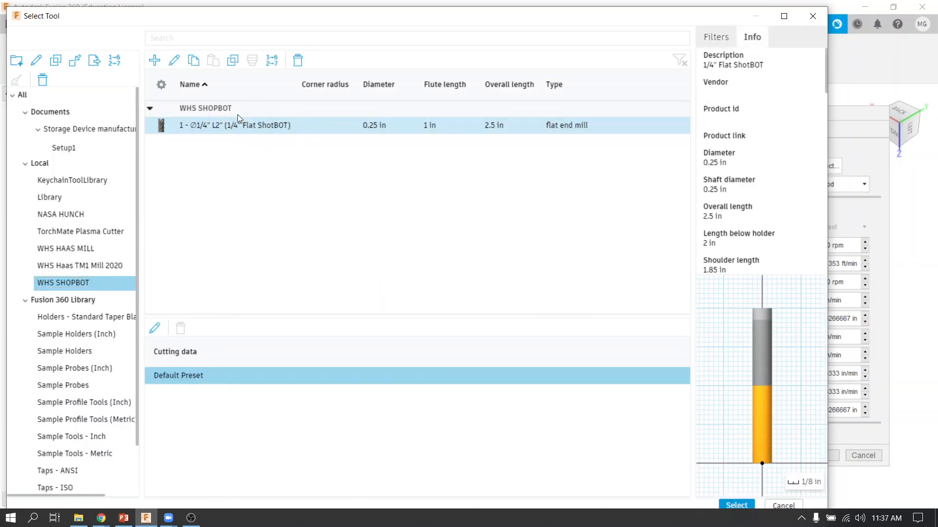
{"action": "left_click", "coordinate": [736, 505]}
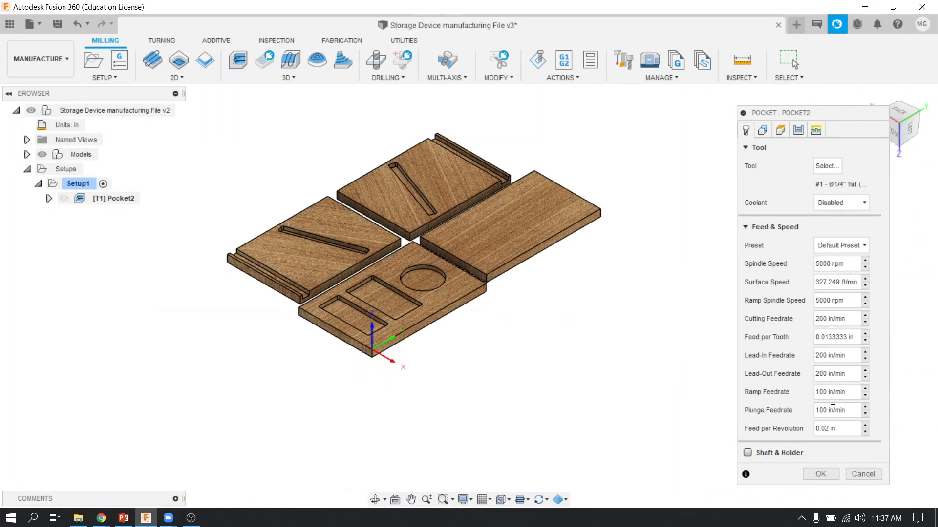
Step: Set the pocket's machining boundary to Selection and pick the bottom outlines of all four boards
{"action": "left_click", "coordinate": [763, 132]}
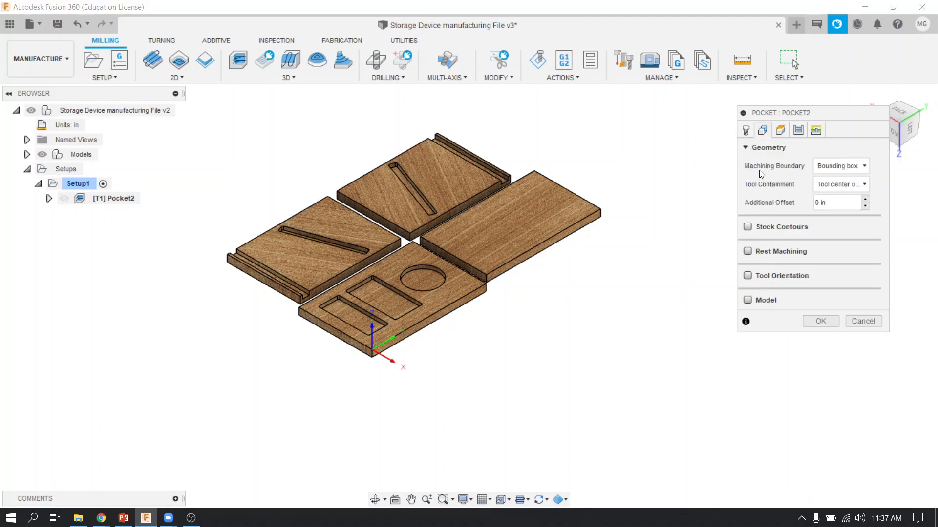
{"action": "left_click", "coordinate": [840, 167]}
{"action": "left_click", "coordinate": [839, 223]}
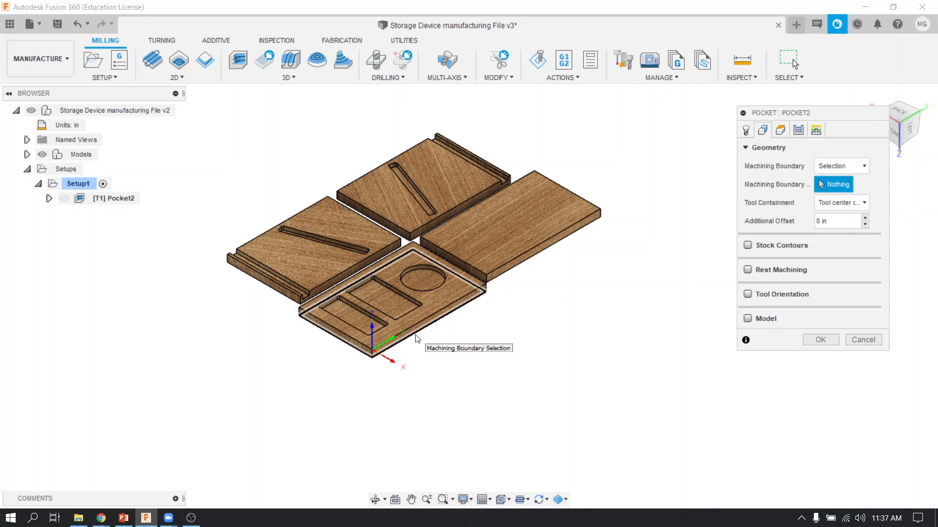
{"action": "scroll", "coordinate": [417, 339], "scroll_direction": "up", "scroll_amount": 5}
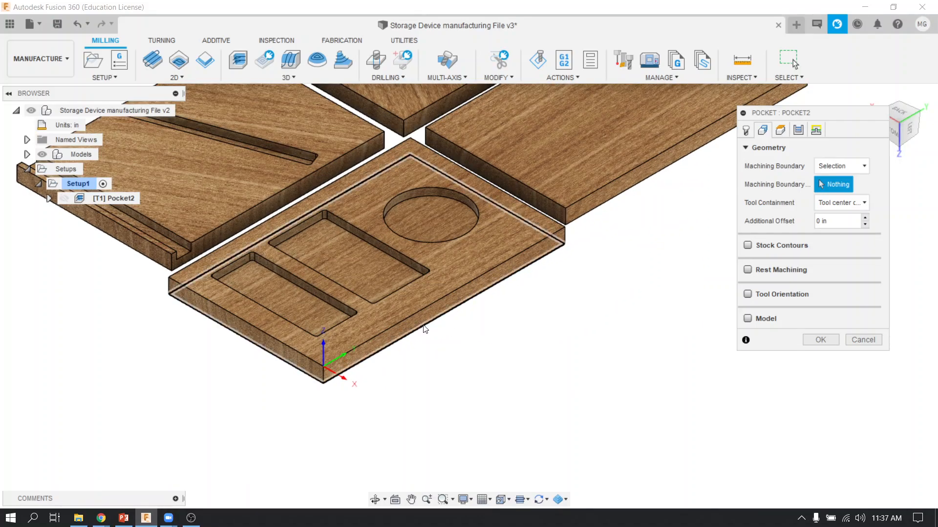
{"action": "left_click", "coordinate": [581, 240]}
{"action": "left_click", "coordinate": [581, 223]}
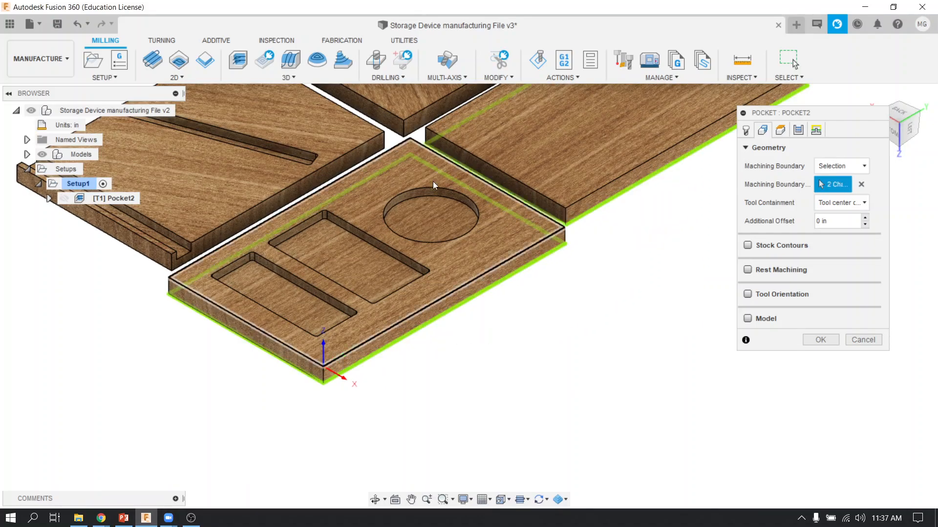
{"action": "left_click", "coordinate": [406, 134]}
{"action": "left_click", "coordinate": [362, 157]}
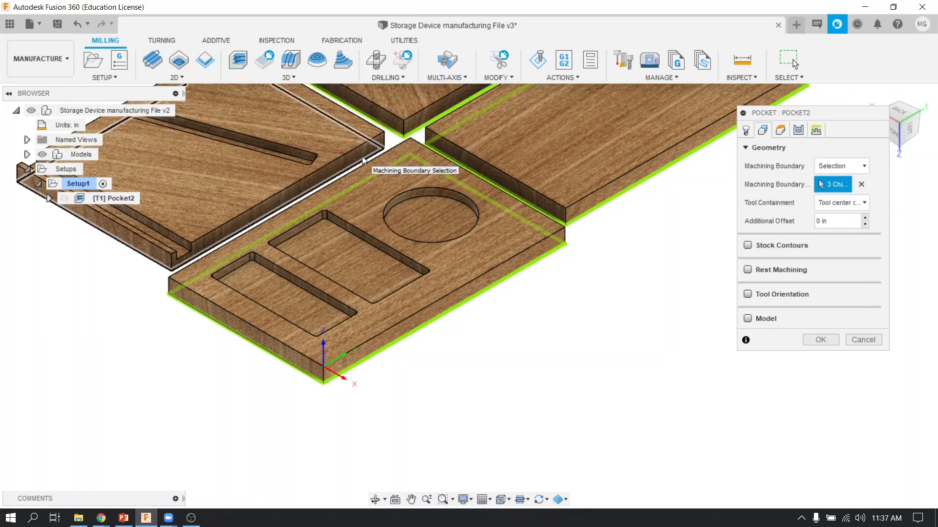
{"action": "scroll", "coordinate": [415, 248], "scroll_direction": "down", "scroll_amount": 3}
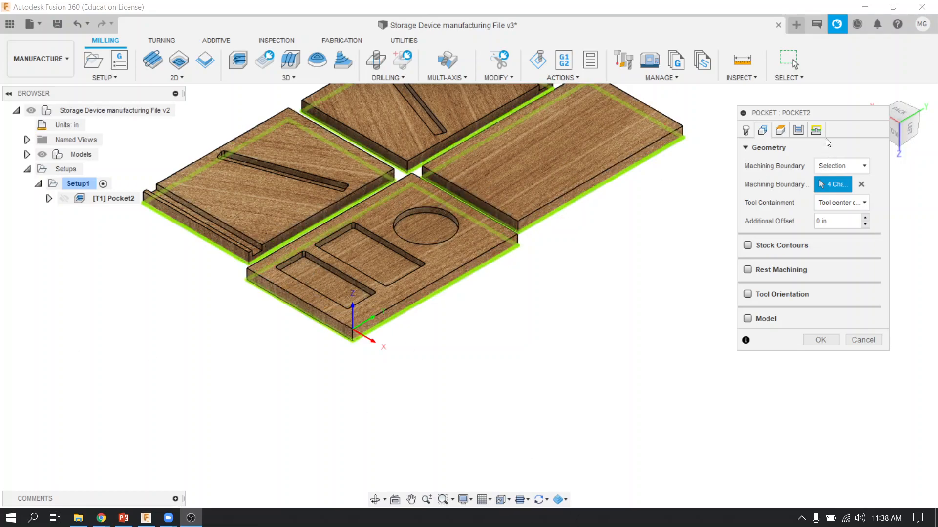
Step: Set the pocket's maximum roughing stepdown to .25 in and disable Stock to Leave
{"action": "left_click", "coordinate": [780, 131]}
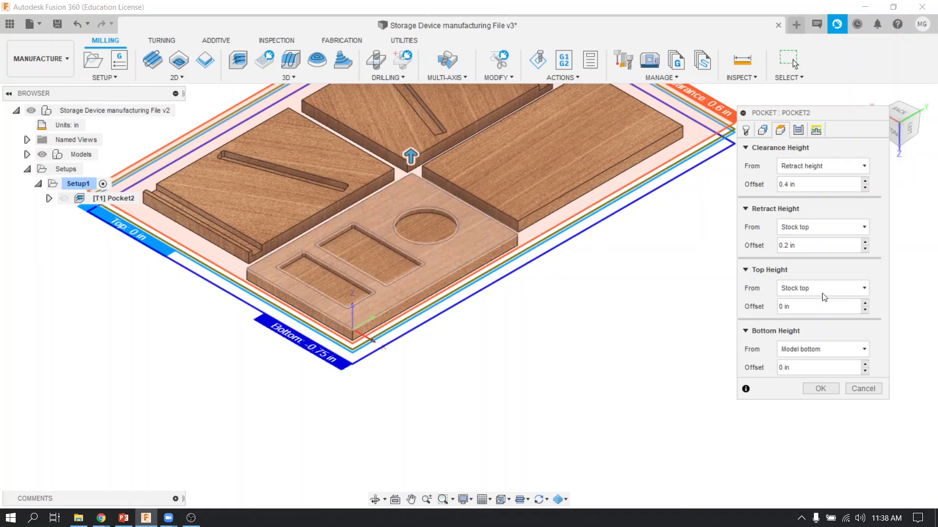
{"action": "left_click", "coordinate": [803, 132]}
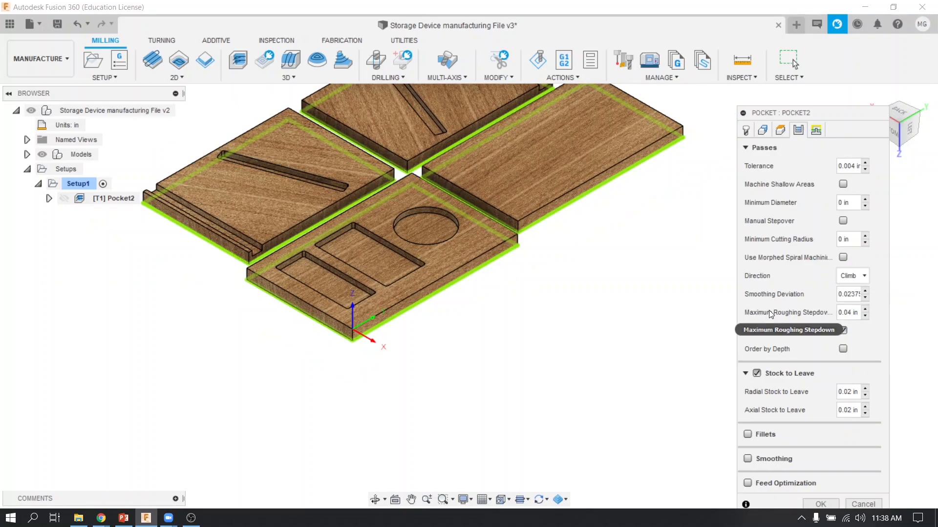
{"action": "left_click", "coordinate": [840, 313]}
{"action": "type", "text": ".25"}
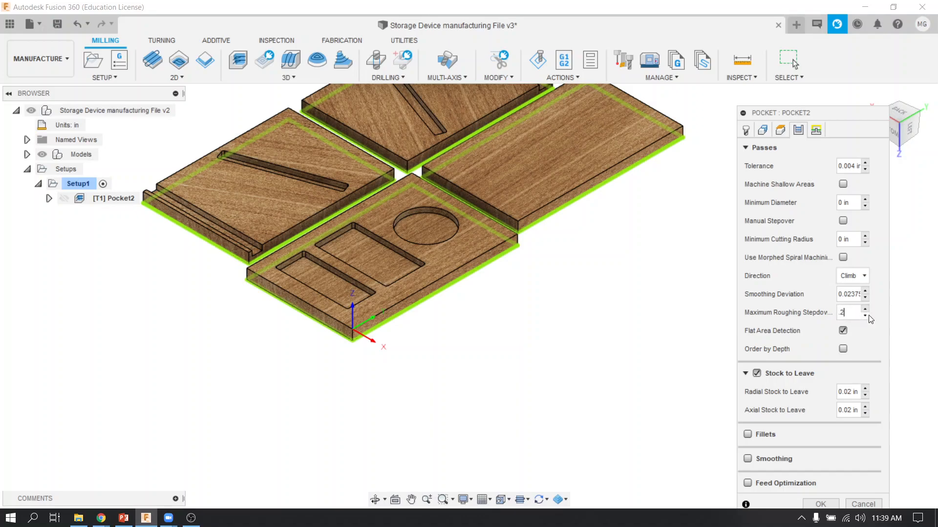
{"action": "left_click", "coordinate": [757, 374]}
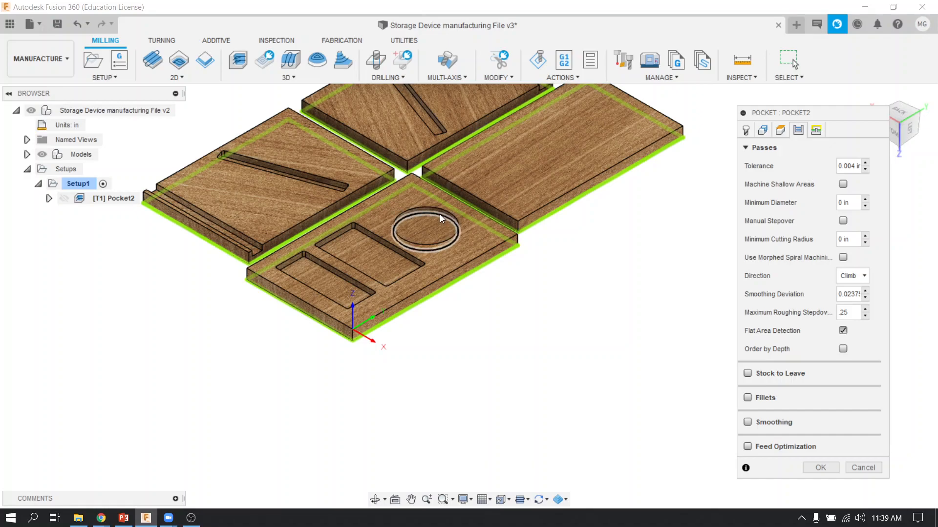
Step: Set the pocket's ramp type to Plunge and generate the toolpath
{"action": "left_click", "coordinate": [812, 136]}
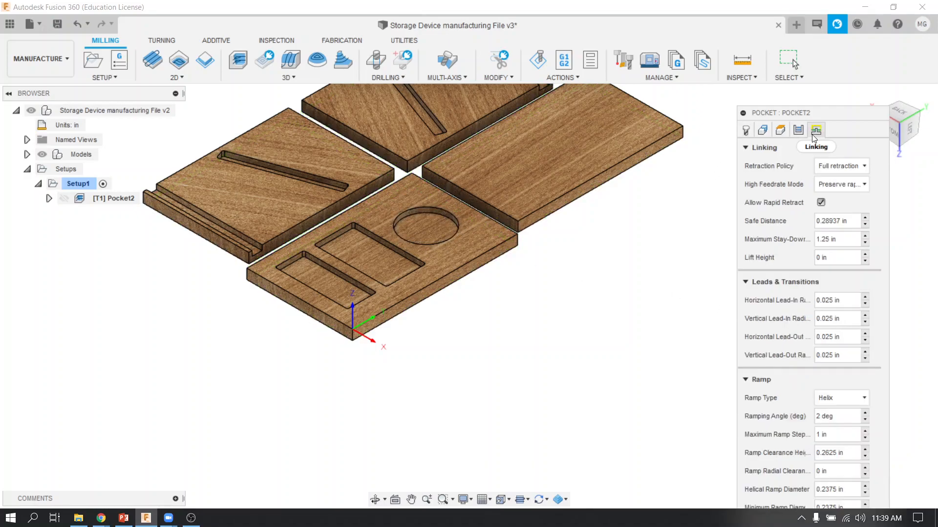
{"action": "left_click", "coordinate": [828, 396]}
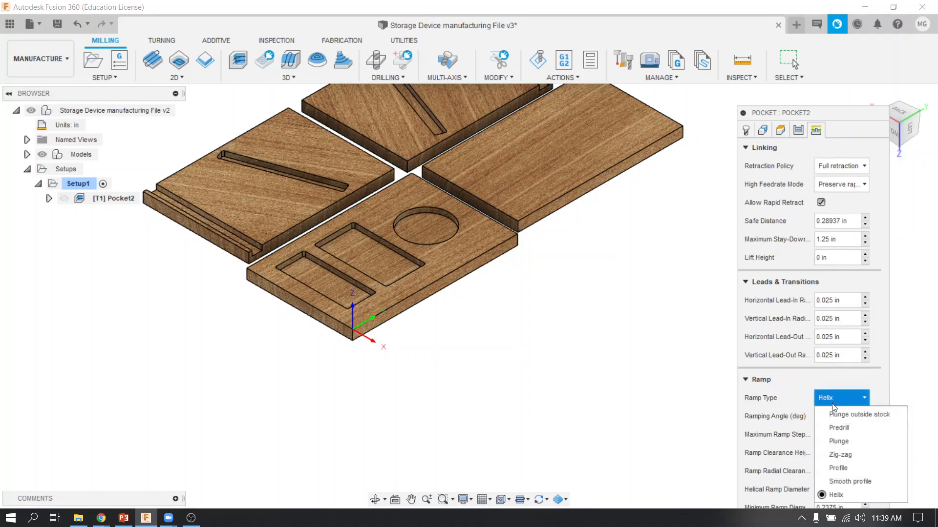
{"action": "left_click", "coordinate": [845, 442]}
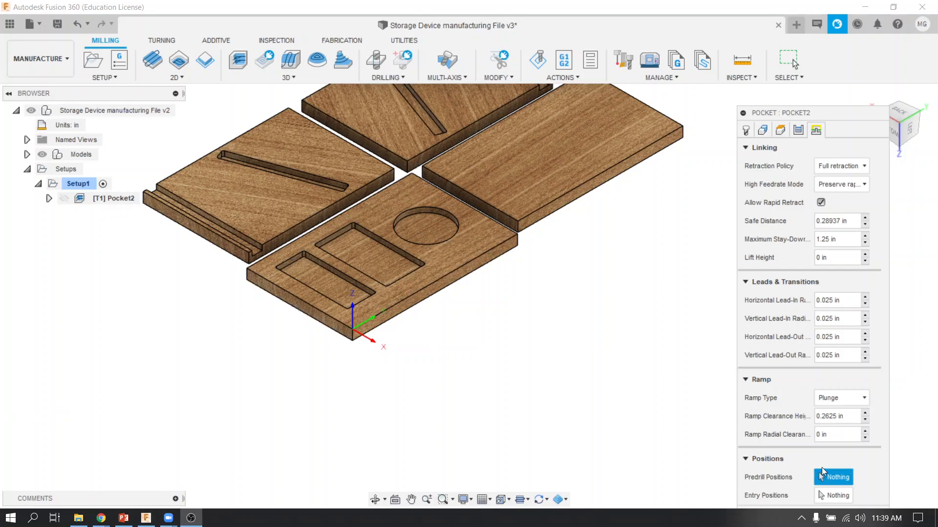
{"action": "left_click_drag", "start_coordinate": [787, 116], "coordinate": [755, 83]}
{"action": "left_click", "coordinate": [782, 485]}
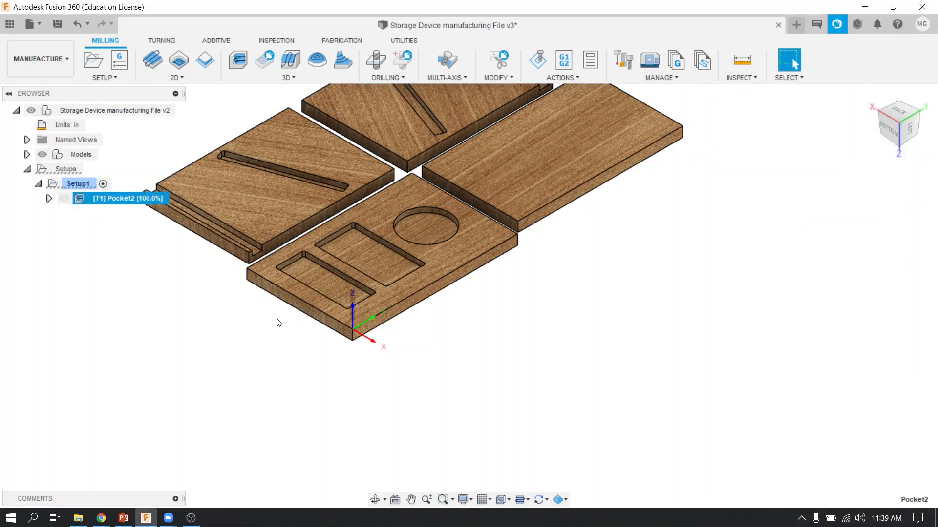
Step: Create a 2D Contour operation and select the bottom outlines of all four boards as its contours
{"action": "scroll", "coordinate": [197, 303], "scroll_direction": "down", "scroll_amount": 2}
{"action": "middle_click_drag", "start_coordinate": [229, 336], "coordinate": [271, 407]}
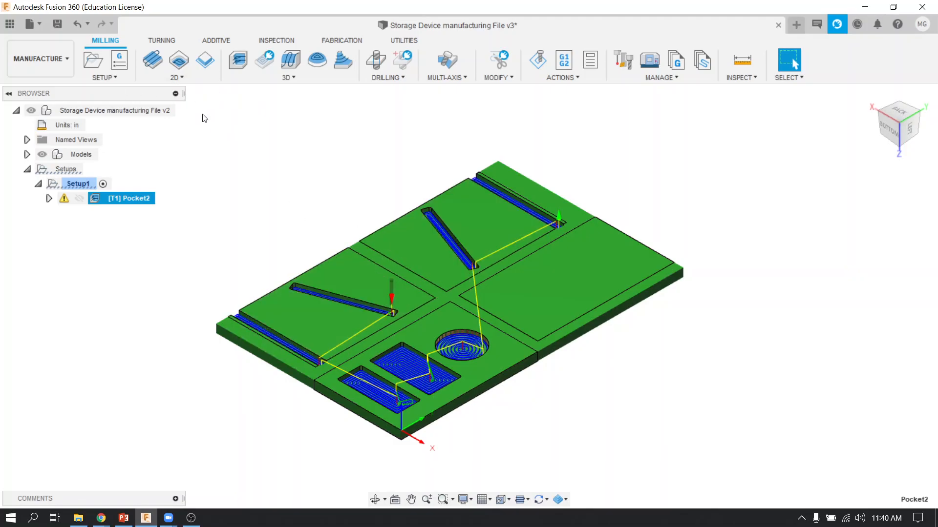
{"action": "left_click", "coordinate": [196, 83]}
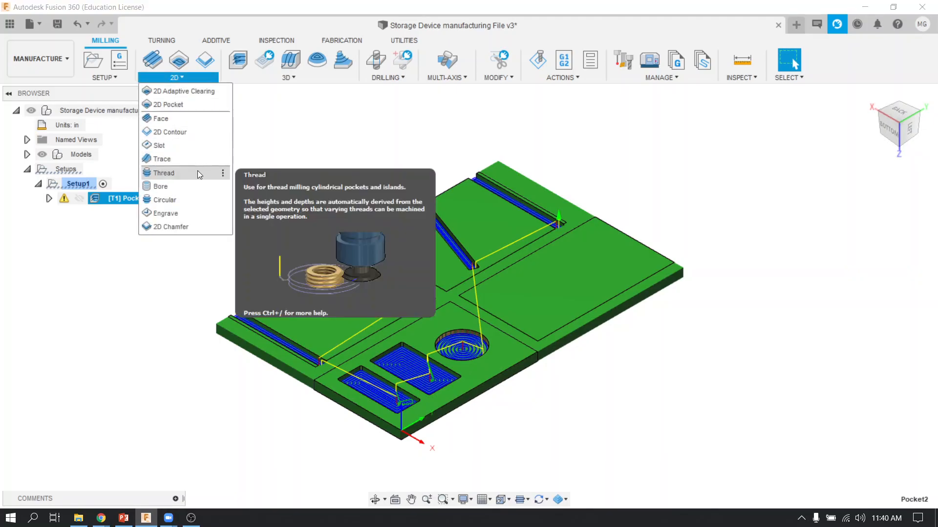
{"action": "left_click", "coordinate": [194, 137]}
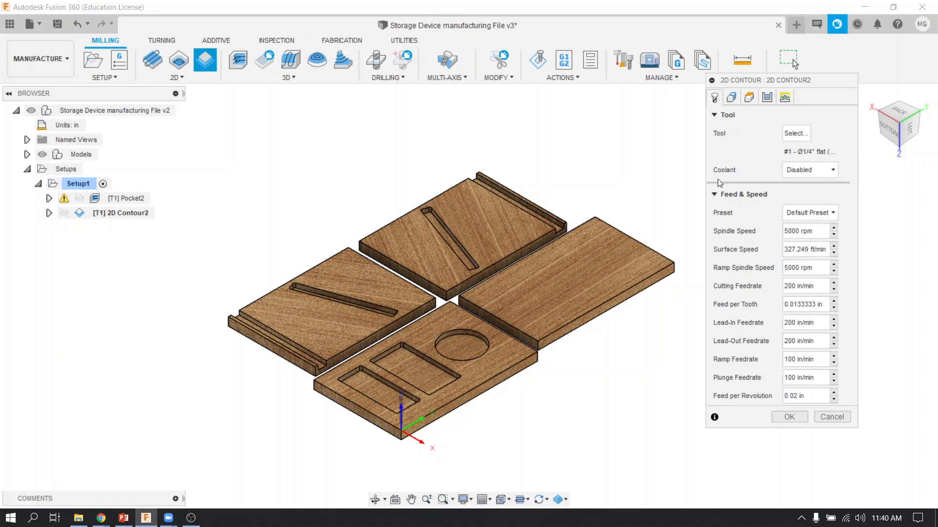
{"action": "left_click", "coordinate": [731, 98]}
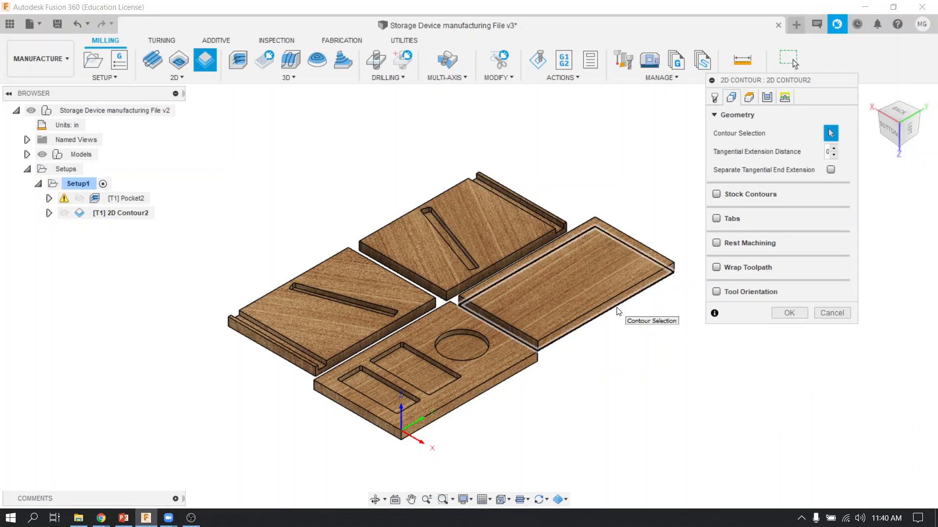
{"action": "left_click", "coordinate": [618, 310]}
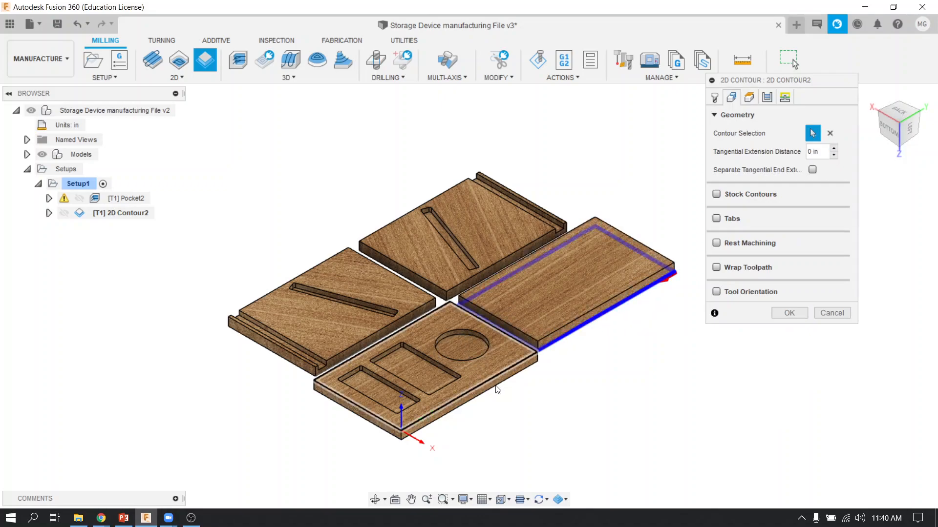
{"action": "left_click", "coordinate": [444, 303]}
{"action": "left_click", "coordinate": [437, 299]}
{"action": "left_click", "coordinate": [296, 368]}
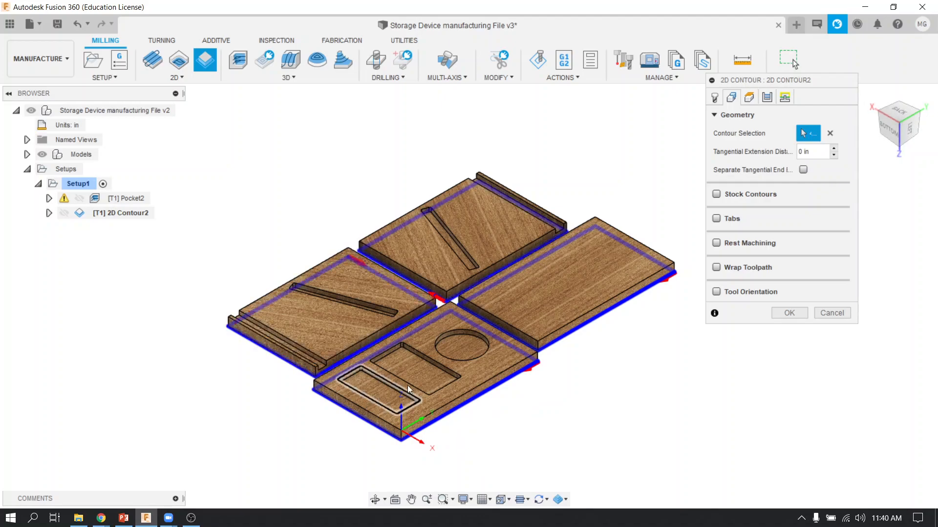
Step: Flip the cutting side of the contour on the board with the circular recess inward, then back to the outside
{"action": "left_click", "coordinate": [901, 116]}
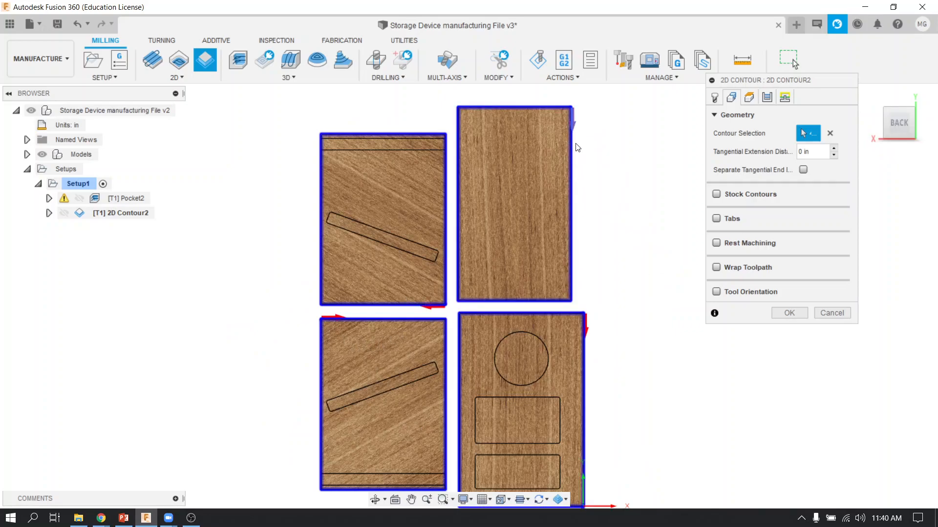
{"action": "scroll", "coordinate": [587, 342], "scroll_direction": "up", "scroll_amount": 5}
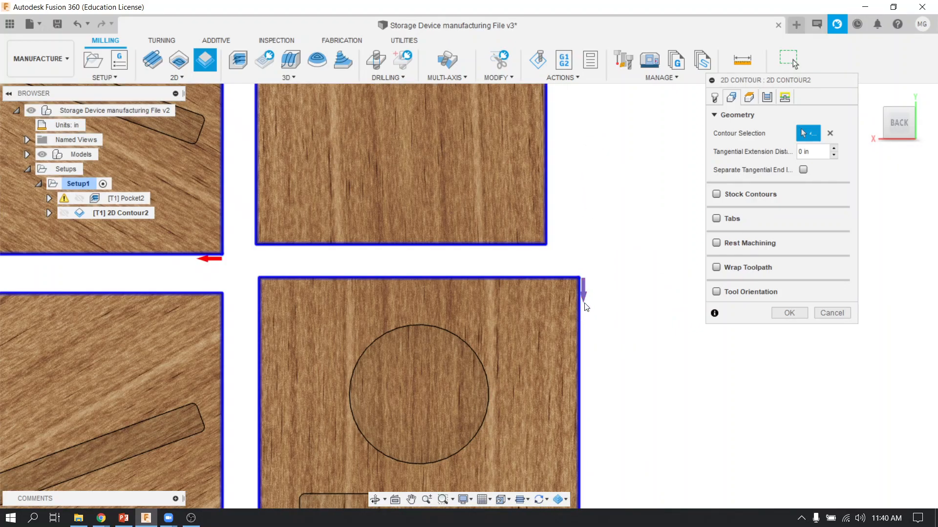
{"action": "left_click", "coordinate": [586, 299]}
{"action": "left_click", "coordinate": [563, 282]}
{"action": "scroll", "coordinate": [666, 320], "scroll_direction": "down", "scroll_amount": 5}
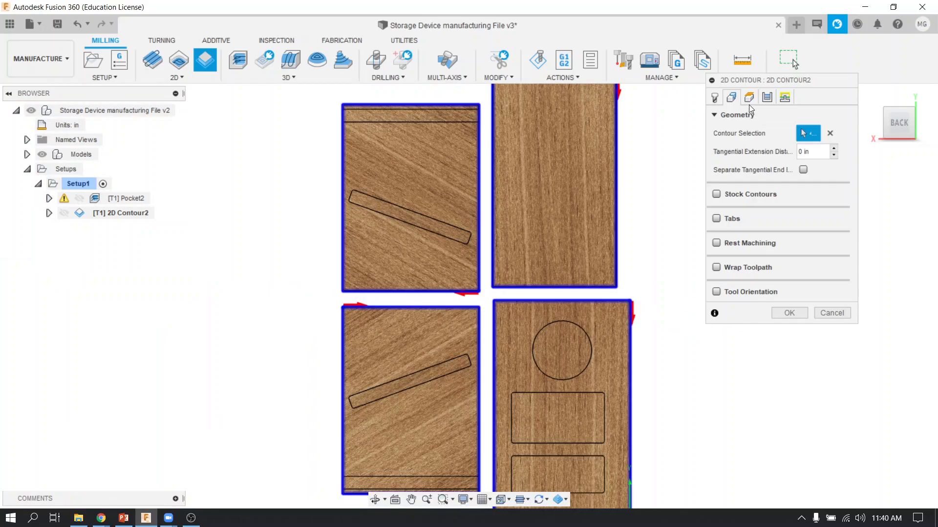
Step: Set the contour's bottom height to Stock bottom with an offset of -.05 in
{"action": "left_click", "coordinate": [751, 102]}
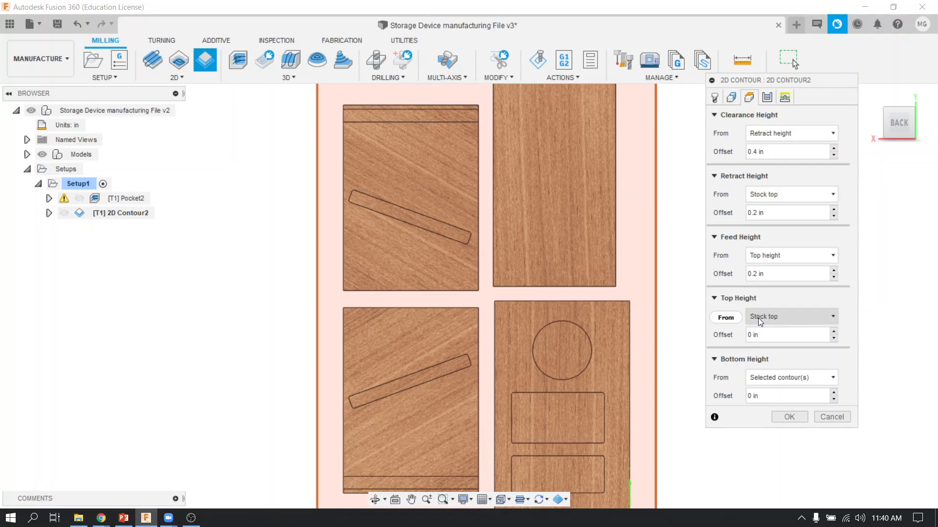
{"action": "left_click", "coordinate": [766, 378]}
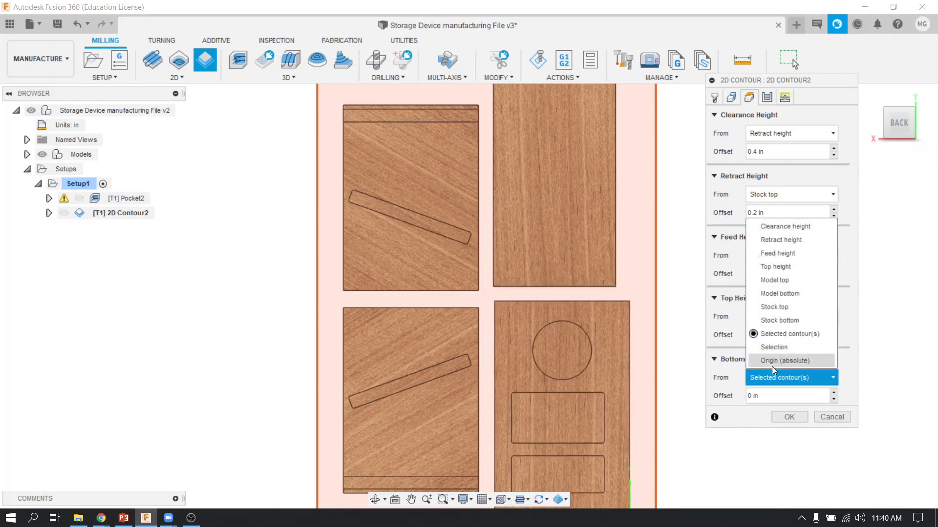
{"action": "left_click", "coordinate": [781, 321]}
{"action": "left_click", "coordinate": [770, 397]}
{"action": "mouse_move", "coordinate": [736, 403]}
{"action": "left_mouse_down"}
{"action": "mouse_move", "coordinate": [764, 396]}
{"action": "mouse_move", "coordinate": [739, 398]}
{"action": "left_mouse_up"}
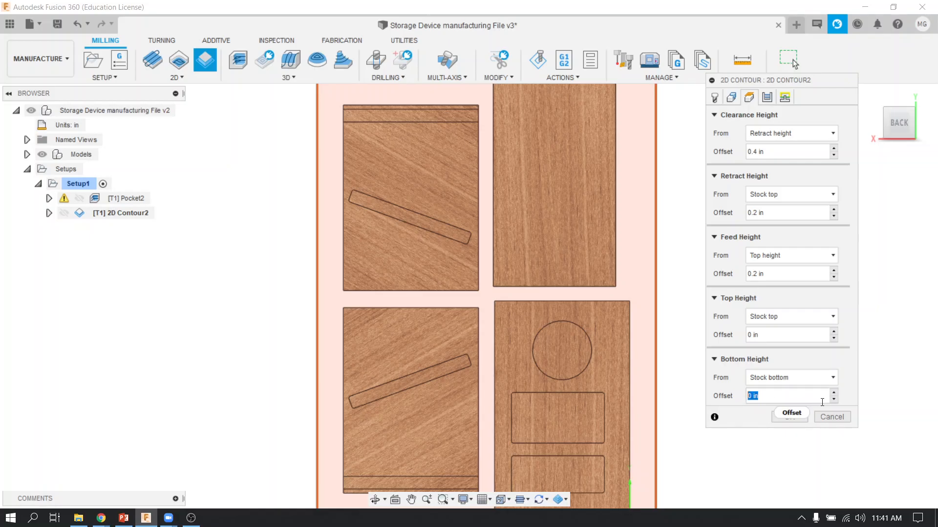
{"action": "type", "text": "-.05"}
Step: Enable Multiple Depths for the contour with a maximum roughing stepdown of .25 in
{"action": "left_click", "coordinate": [767, 98]}
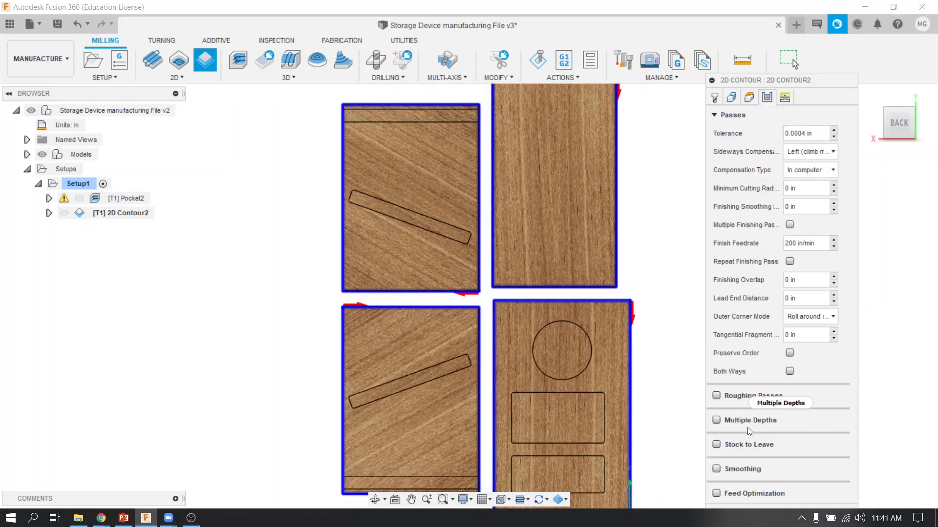
{"action": "left_click", "coordinate": [716, 420]}
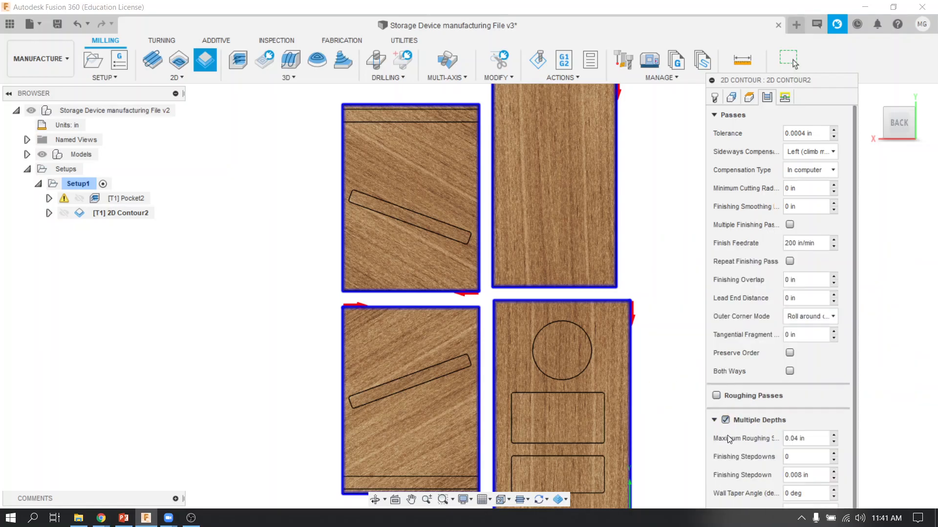
{"action": "left_click", "coordinate": [756, 434]}
{"action": "type", "text": ".25"}
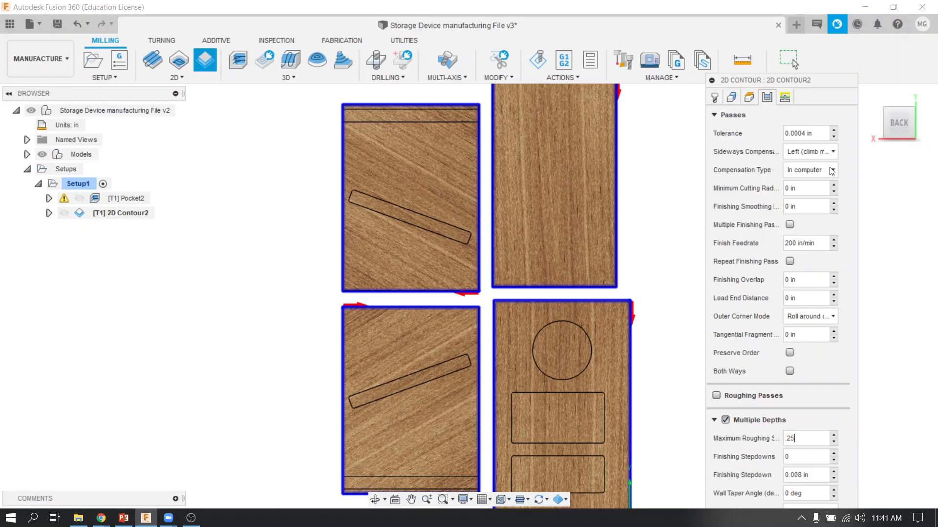
Step: Enable Ramp for the contour and generate its toolpath
{"action": "left_click", "coordinate": [785, 97]}
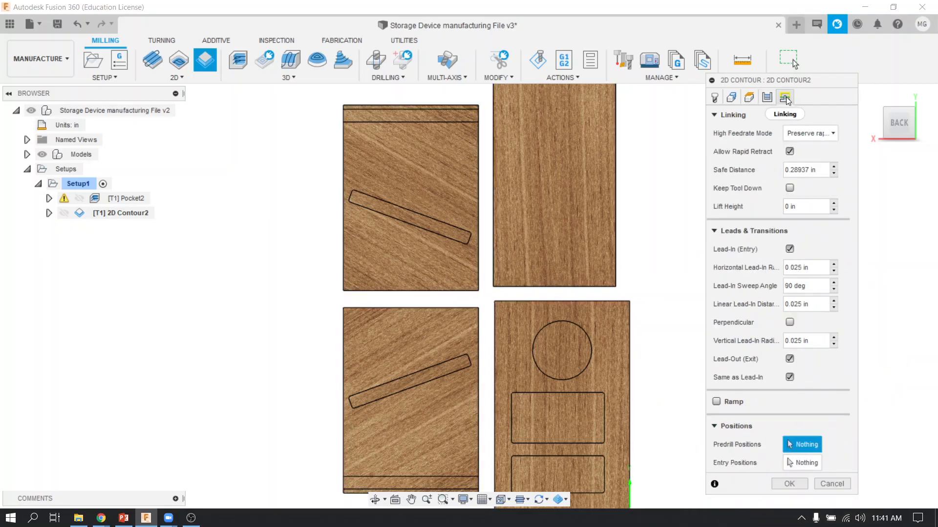
{"action": "left_click", "coordinate": [717, 402]}
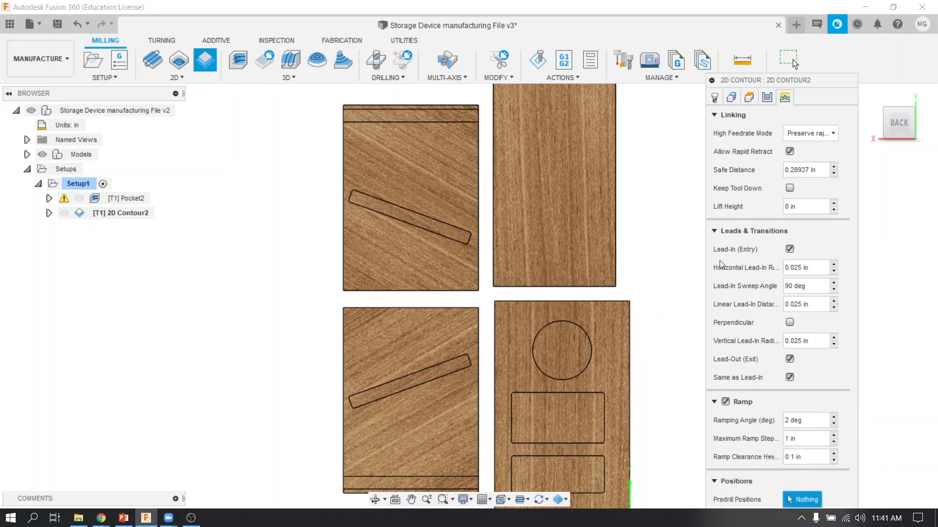
{"action": "left_click", "coordinate": [714, 232]}
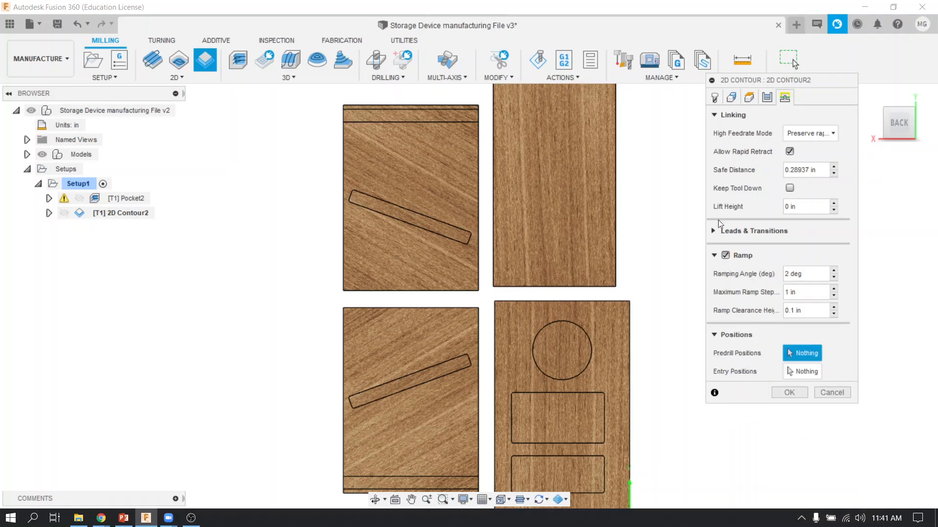
{"action": "left_click", "coordinate": [713, 116]}
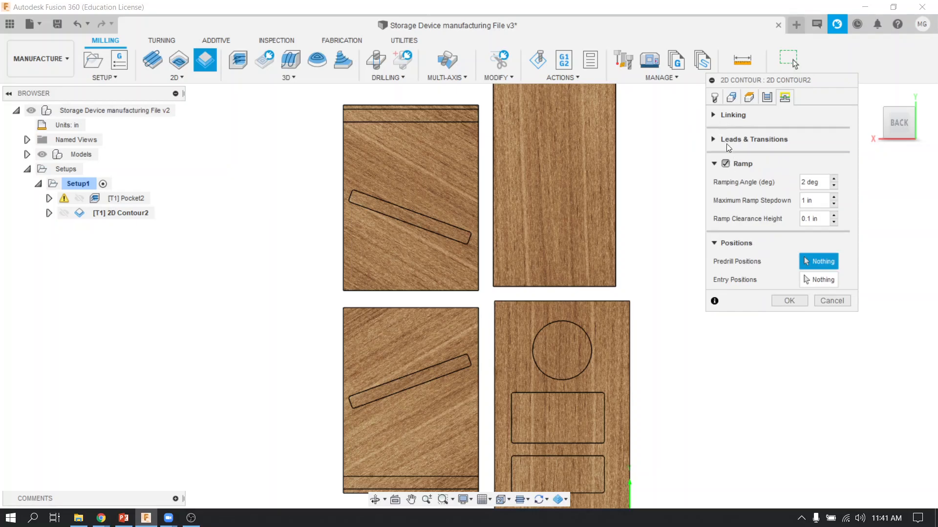
{"action": "left_click", "coordinate": [789, 301]}
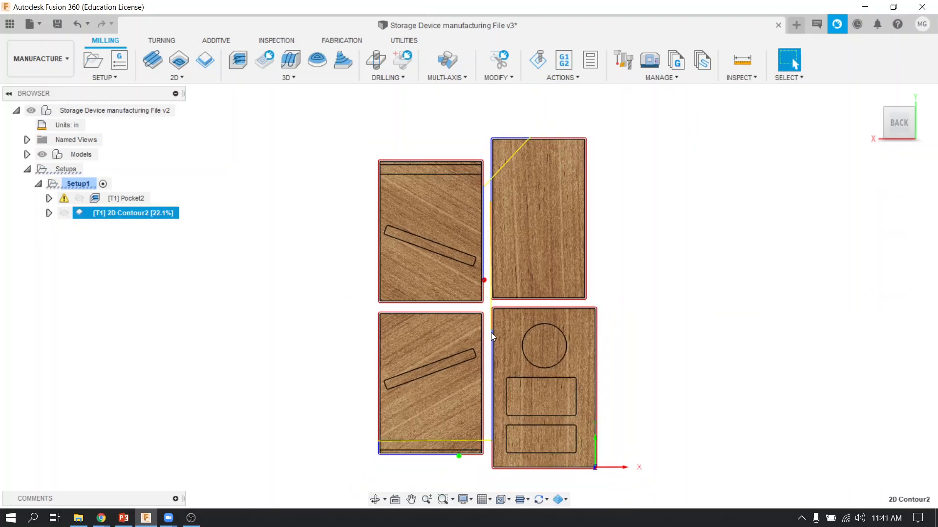
Step: Simulate the pocket and 2D contour operations together through to the end of the machining, and close the simulation
{"action": "middle_click_drag", "start_coordinate": [534, 319], "coordinate": [542, 241], "text": "shift"}
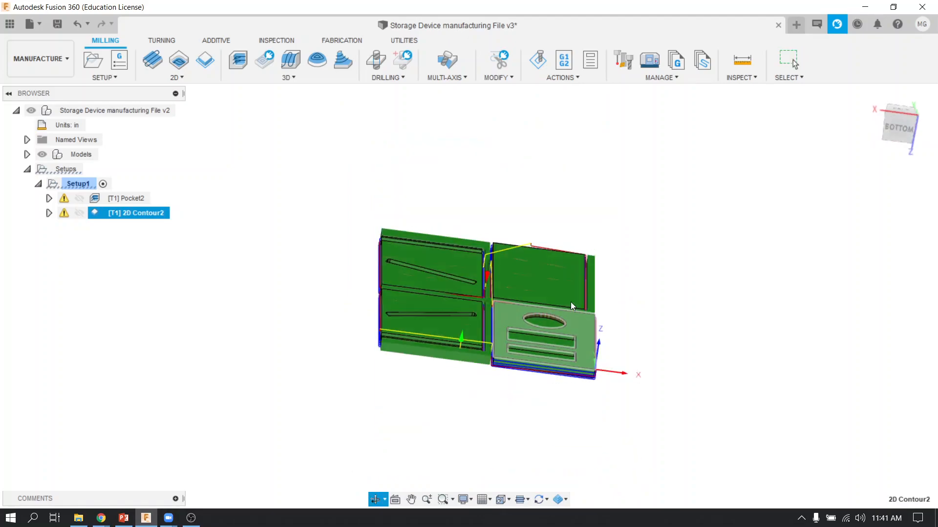
{"action": "right_click", "coordinate": [121, 197]}
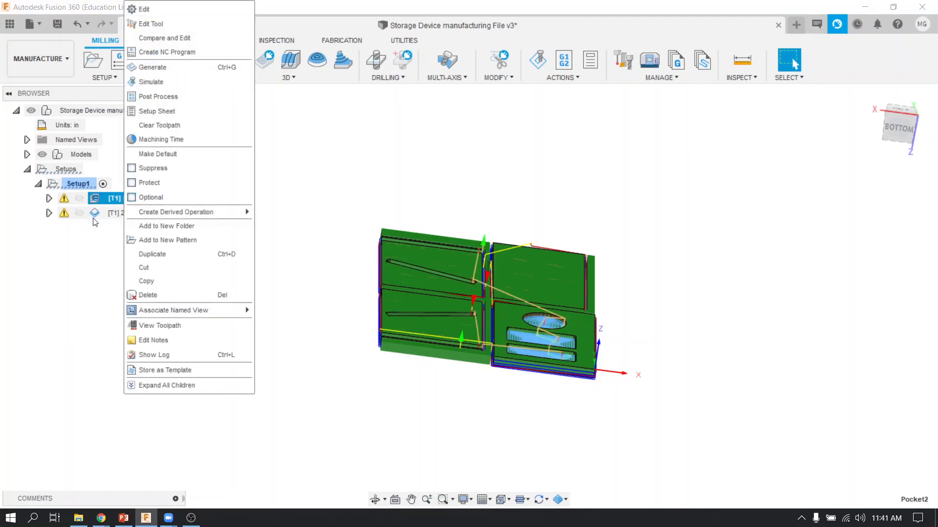
{"action": "left_click", "coordinate": [100, 209]}
{"action": "right_click", "coordinate": [101, 208]}
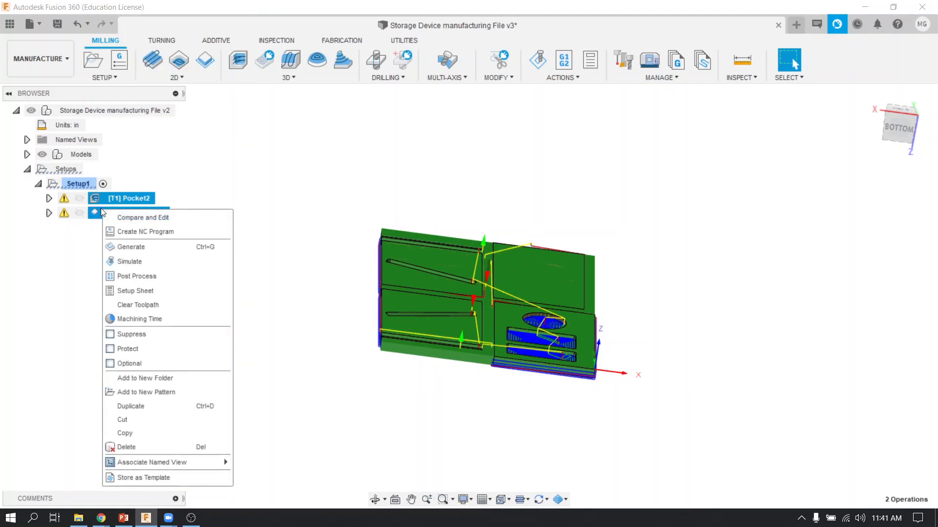
{"action": "left_click", "coordinate": [146, 263]}
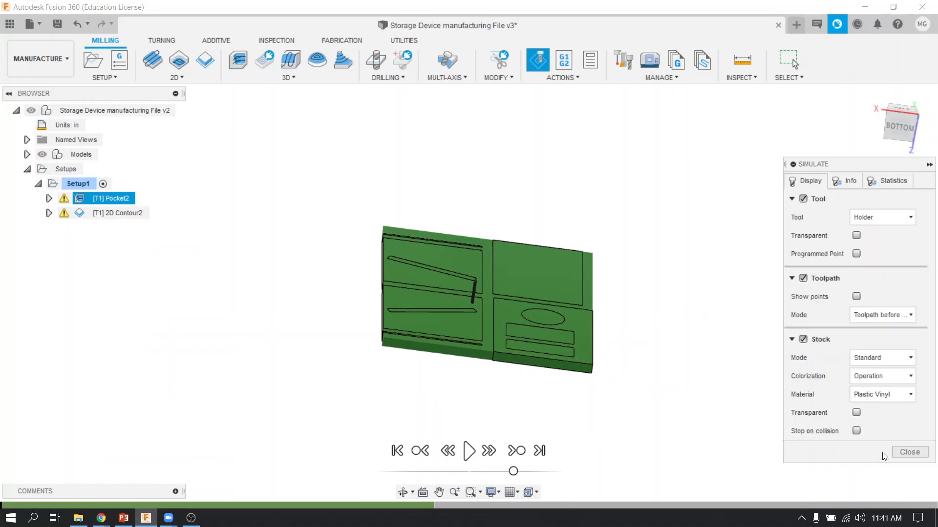
{"action": "left_click", "coordinate": [470, 450]}
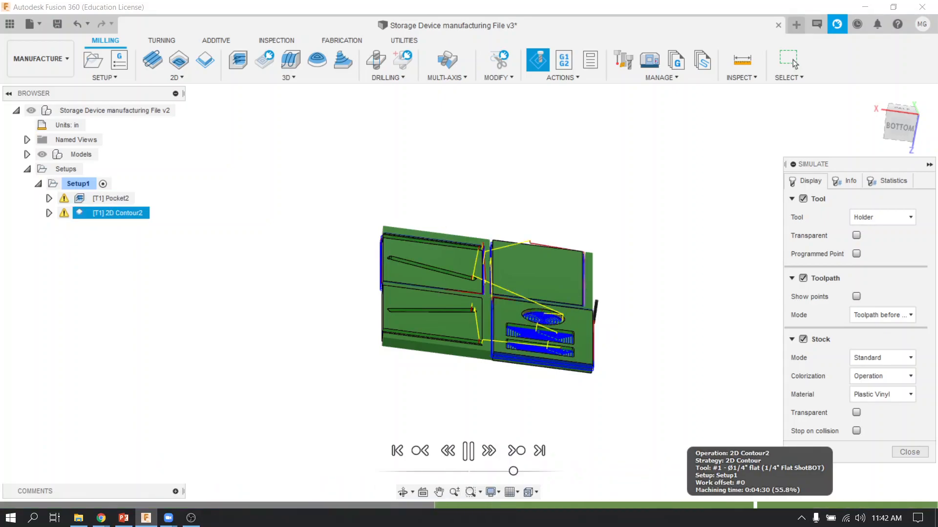
{"action": "left_click_drag", "start_coordinate": [755, 505], "coordinate": [935, 505]}
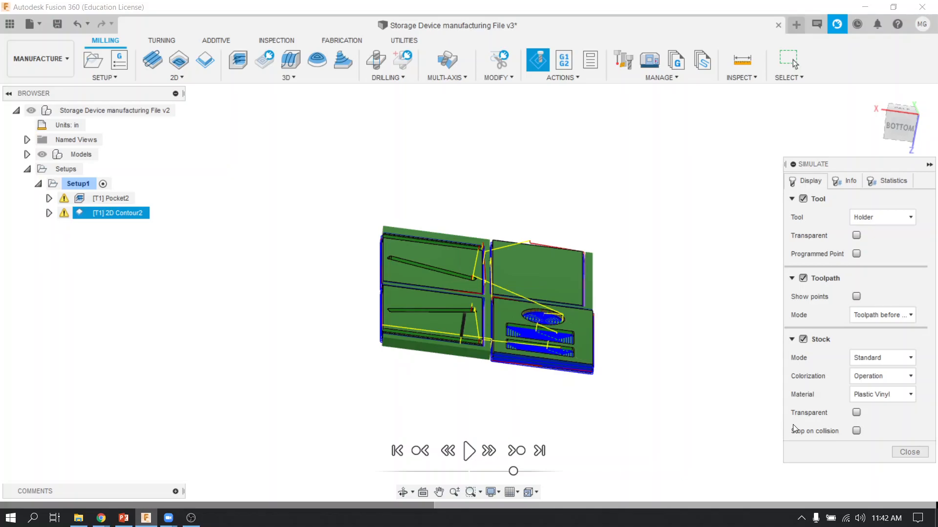
{"action": "left_click", "coordinate": [909, 453]}
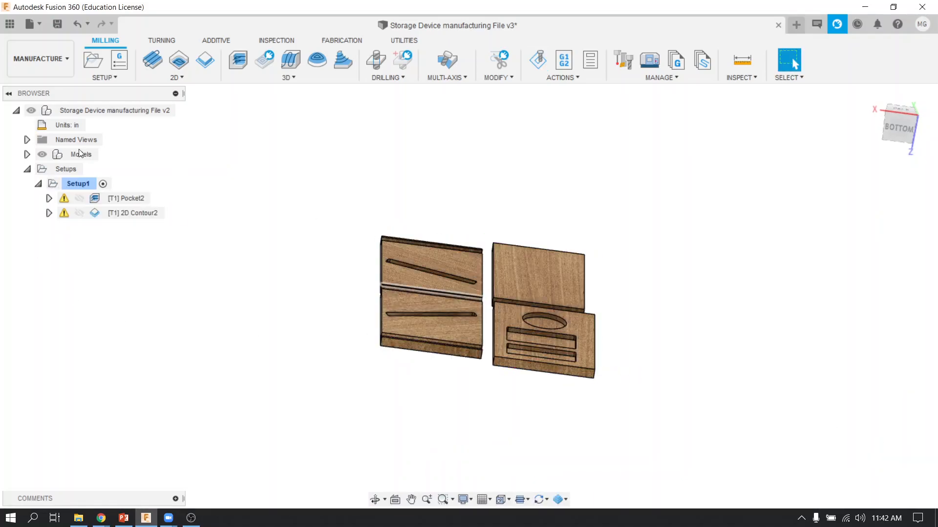